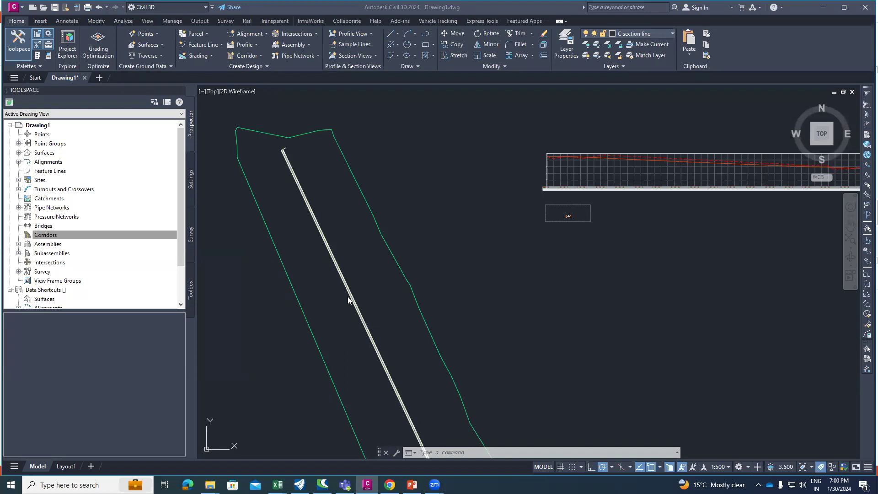
{"action": "scroll", "coordinate": [348, 296], "scroll_direction": "up", "scroll_amount": 6}
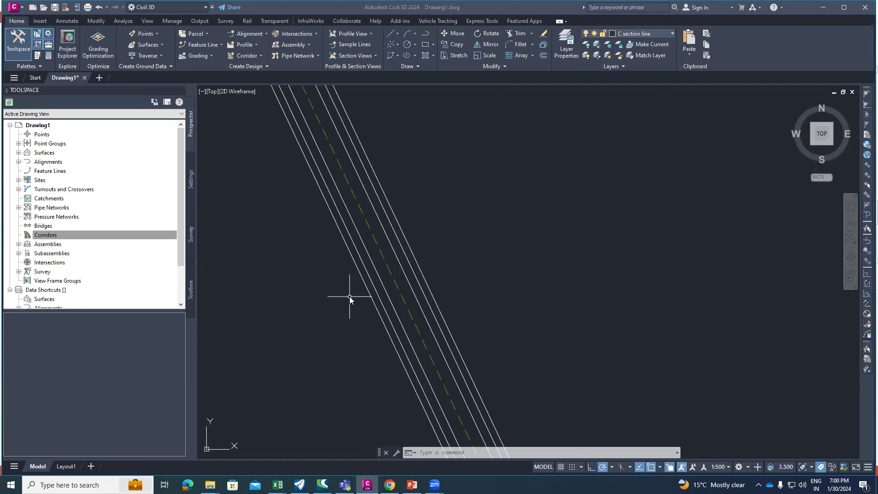
{"action": "scroll", "coordinate": [380, 270], "scroll_direction": "down", "scroll_amount": 6}
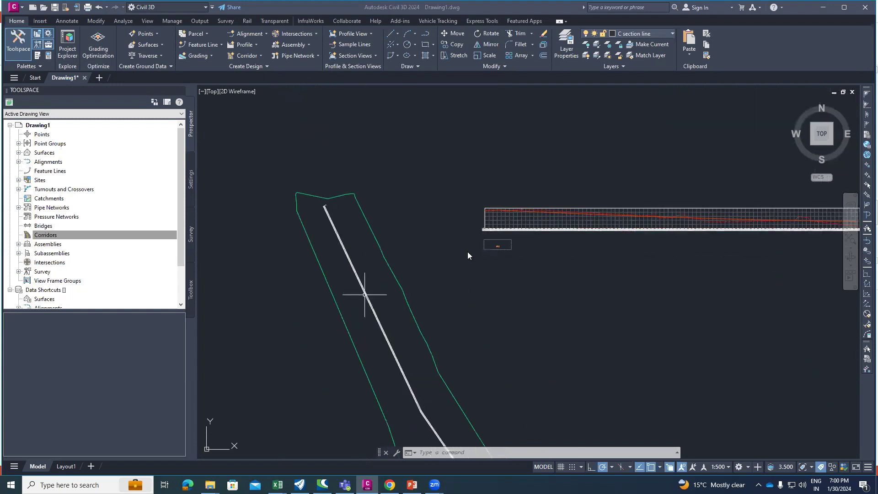
{"action": "scroll", "coordinate": [505, 218], "scroll_direction": "up", "scroll_amount": 6}
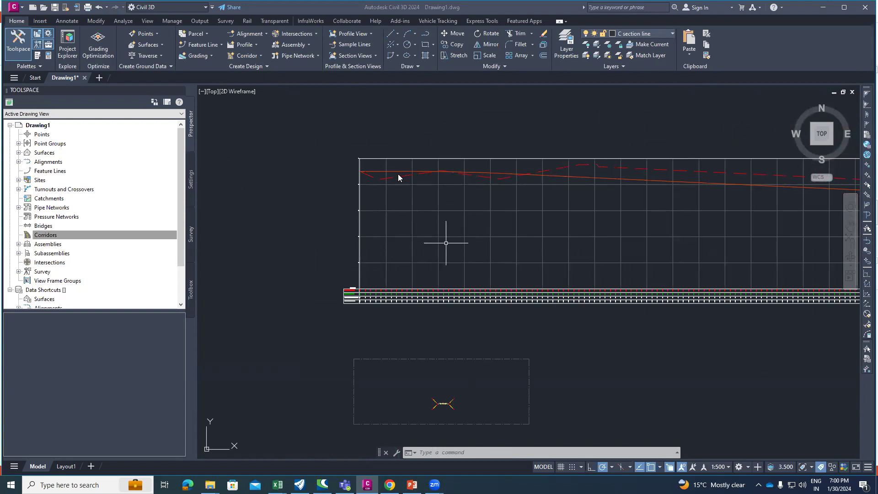
{"action": "scroll", "coordinate": [399, 178], "scroll_direction": "up", "scroll_amount": 3}
{"action": "scroll", "coordinate": [437, 196], "scroll_direction": "down", "scroll_amount": 5}
{"action": "scroll", "coordinate": [446, 287], "scroll_direction": "up", "scroll_amount": 5}
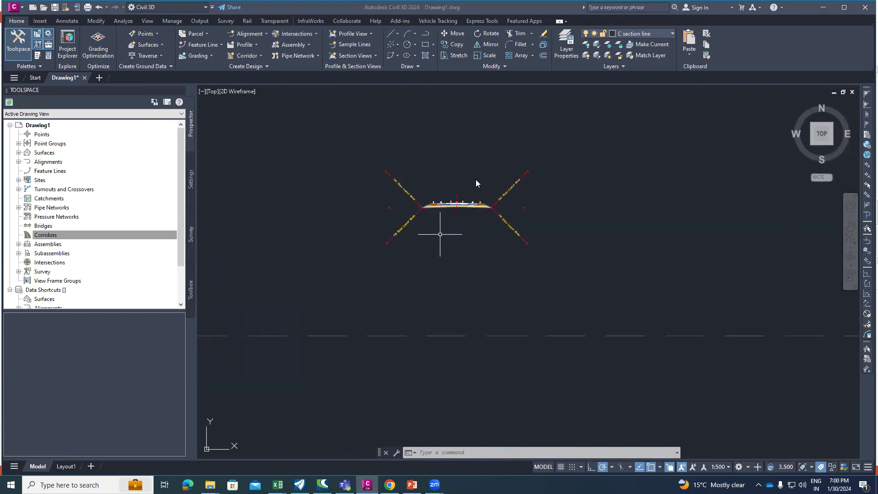
{"action": "scroll", "coordinate": [462, 198], "scroll_direction": "up", "scroll_amount": 2}
{"action": "scroll", "coordinate": [462, 198], "scroll_direction": "up", "scroll_amount": 4}
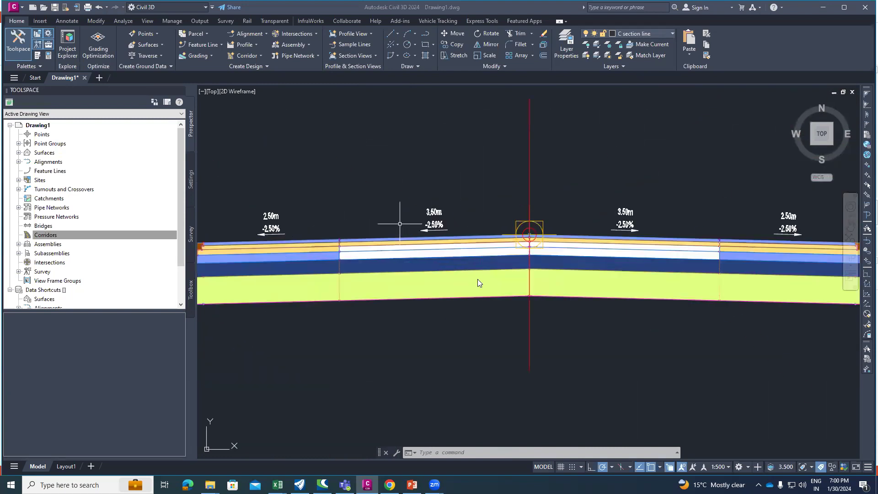
{"action": "scroll", "coordinate": [478, 280], "scroll_direction": "down", "scroll_amount": 3}
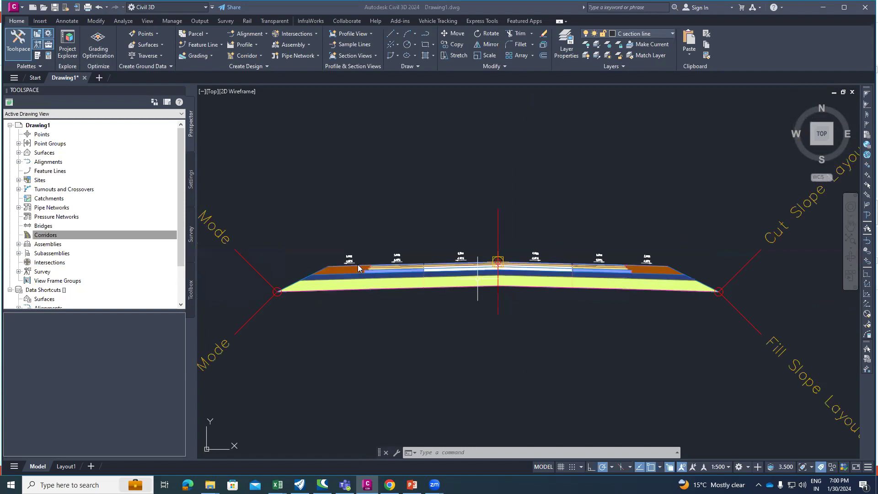
{"action": "scroll", "coordinate": [358, 264], "scroll_direction": "up", "scroll_amount": 2}
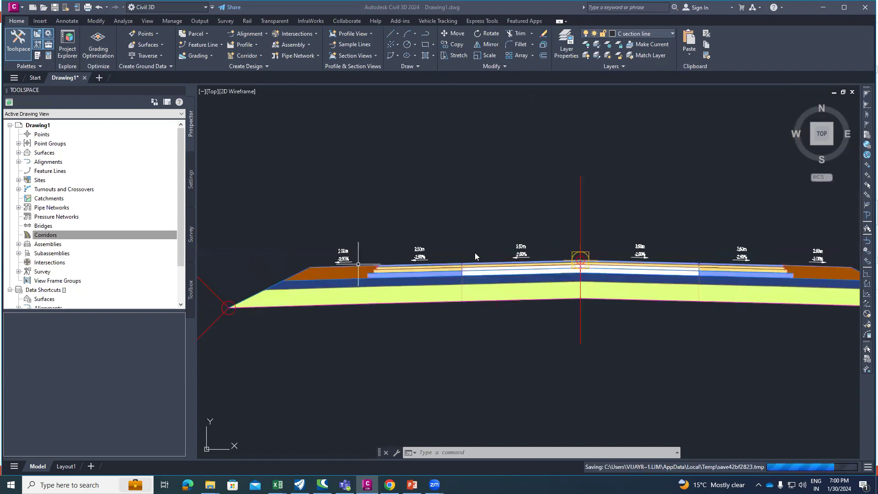
{"action": "scroll", "coordinate": [476, 256], "scroll_direction": "down", "scroll_amount": 10}
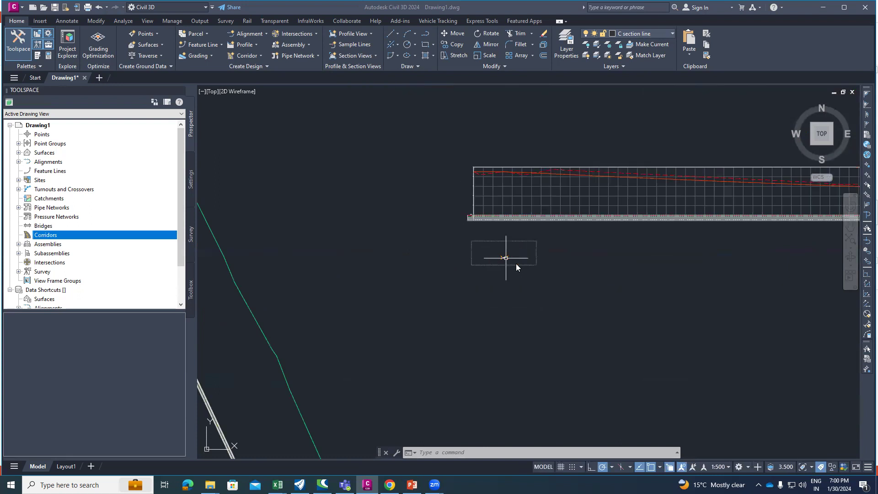
{"action": "scroll", "coordinate": [516, 267], "scroll_direction": "down", "scroll_amount": 5}
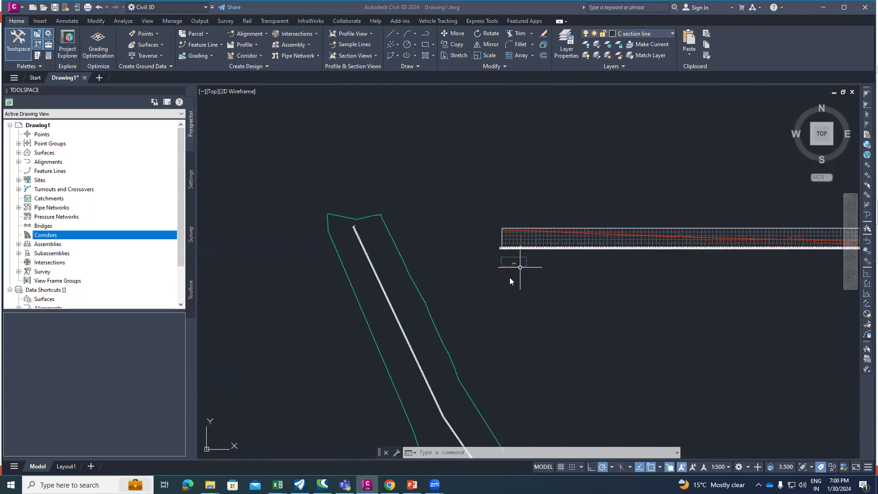
Create a corridor on Road 1 with Design profile, the 2-Lane Highway assembly and target surface Surface1
{"action": "left_click", "coordinate": [260, 56]}
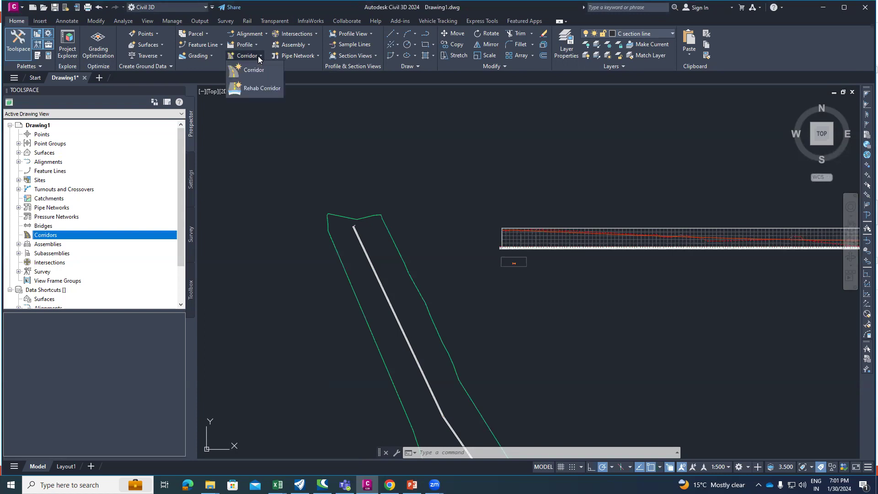
{"action": "left_click", "coordinate": [253, 70]}
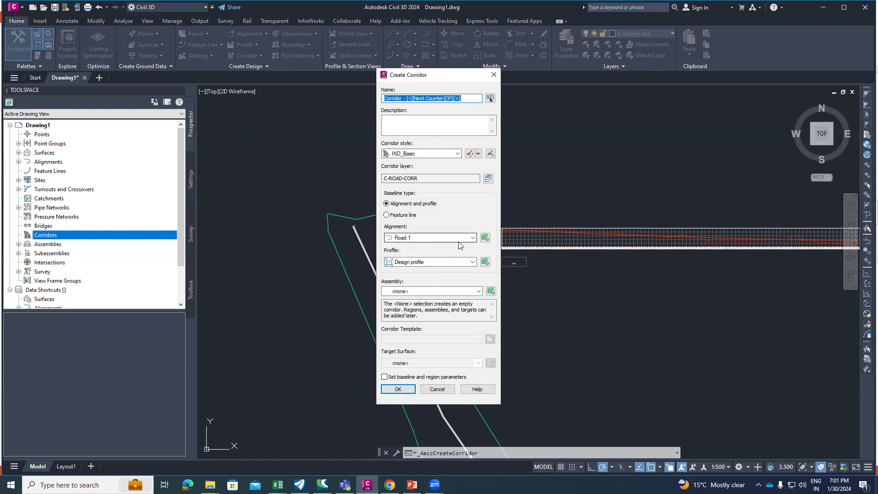
{"action": "left_click", "coordinate": [474, 239]}
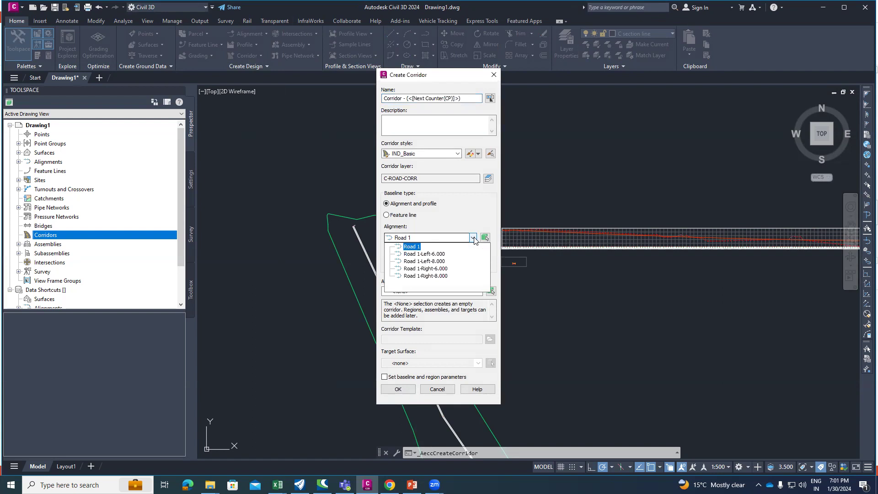
{"action": "left_click", "coordinate": [473, 238]}
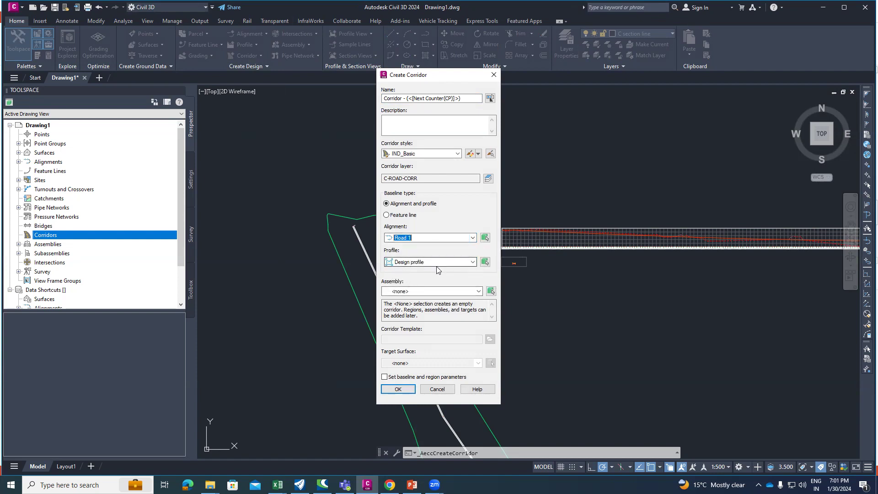
{"action": "left_click", "coordinate": [479, 291]}
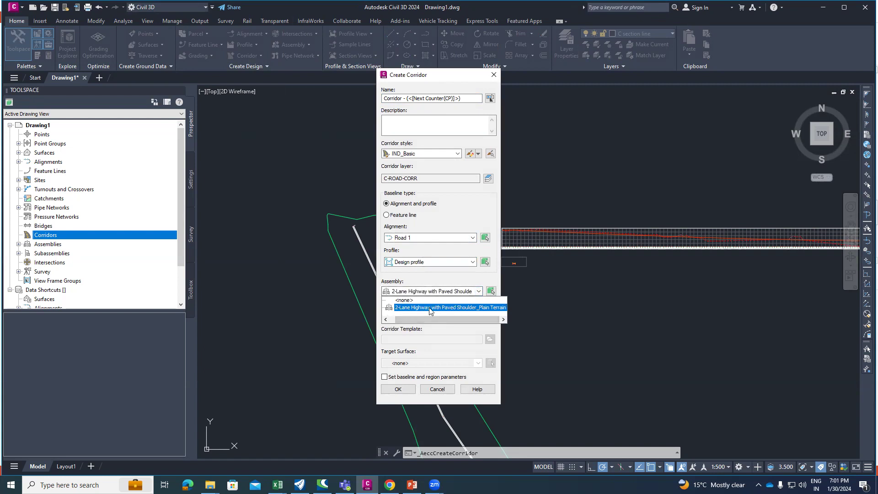
{"action": "left_click", "coordinate": [428, 307]}
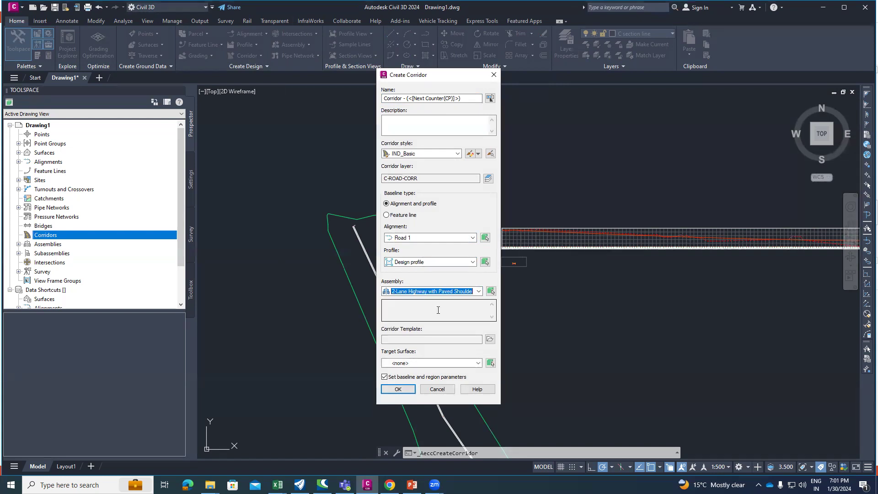
{"action": "left_click", "coordinate": [475, 363]}
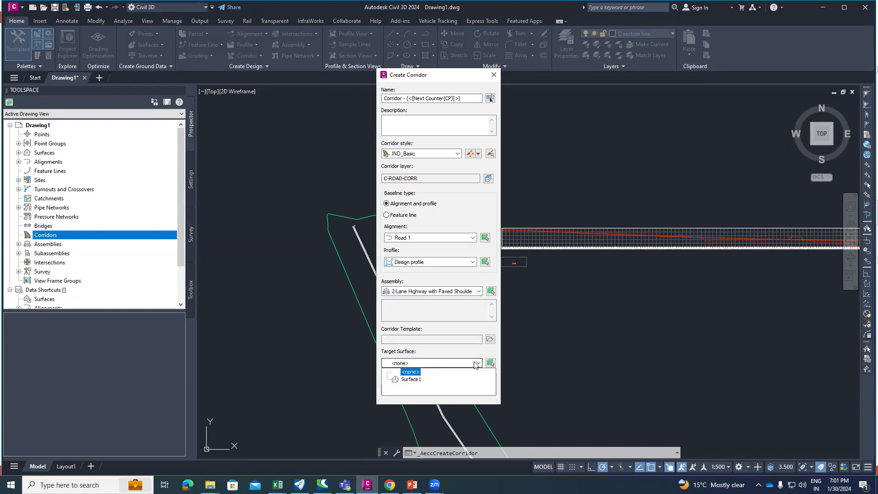
{"action": "left_click", "coordinate": [410, 379]}
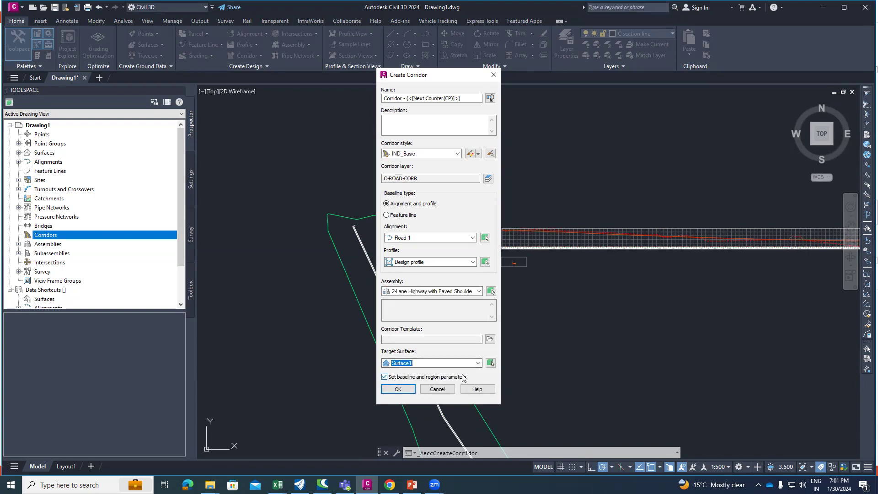
{"action": "left_click", "coordinate": [398, 389]}
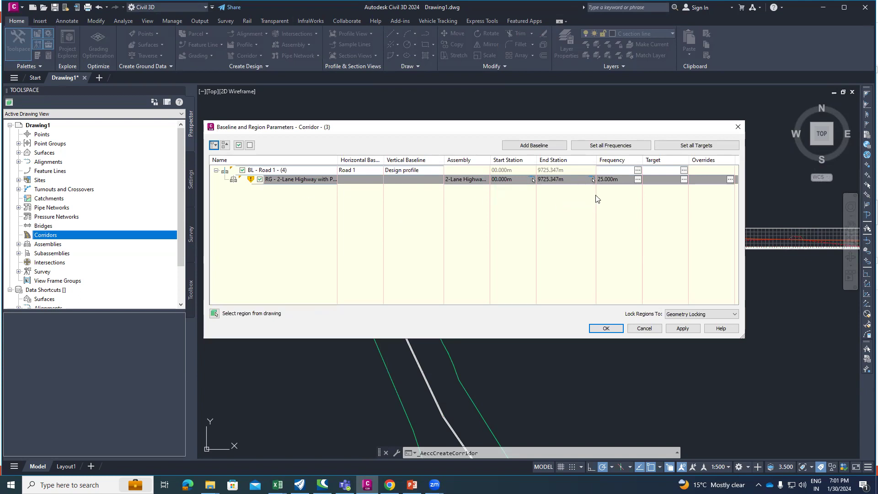
Set the region's curve increment to 10 and rebuild the corridor
{"action": "left_click", "coordinate": [637, 180]}
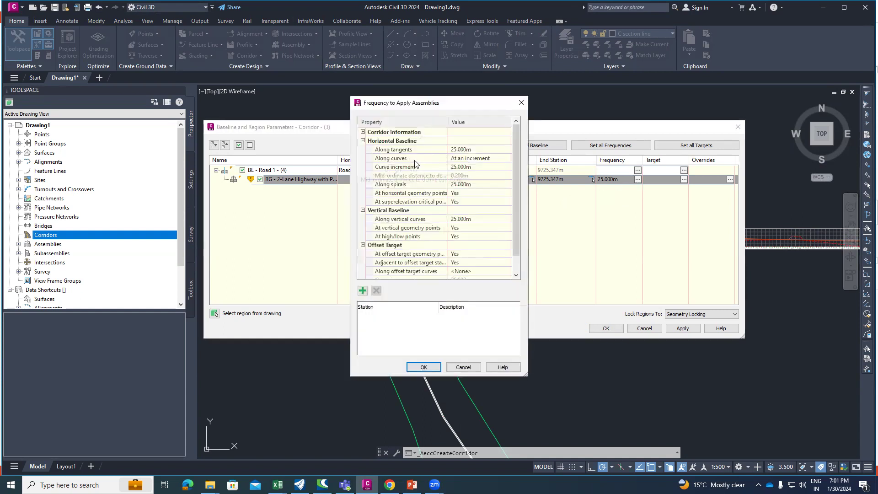
{"action": "left_click", "coordinate": [476, 166]}
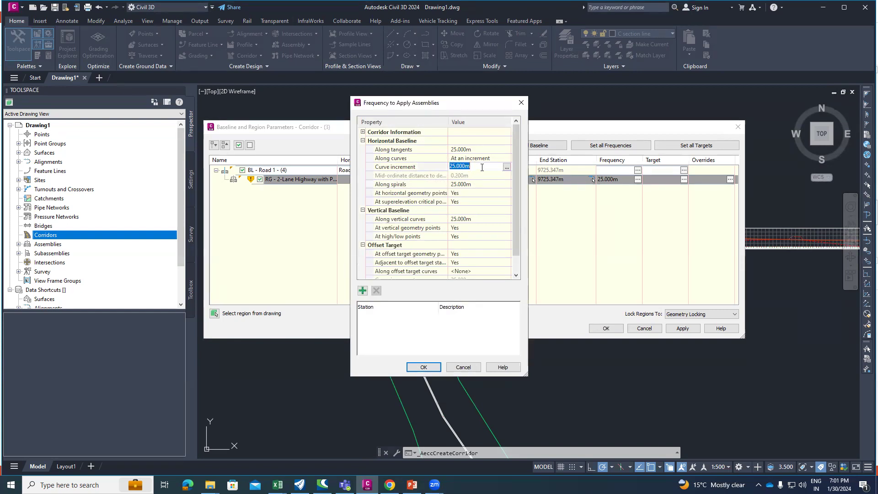
{"action": "type", "text": "10"}
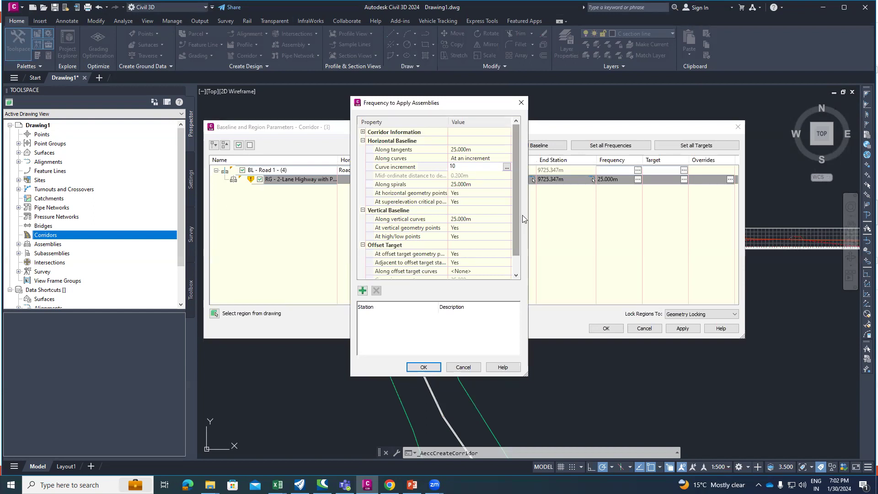
{"action": "left_click", "coordinate": [424, 367]}
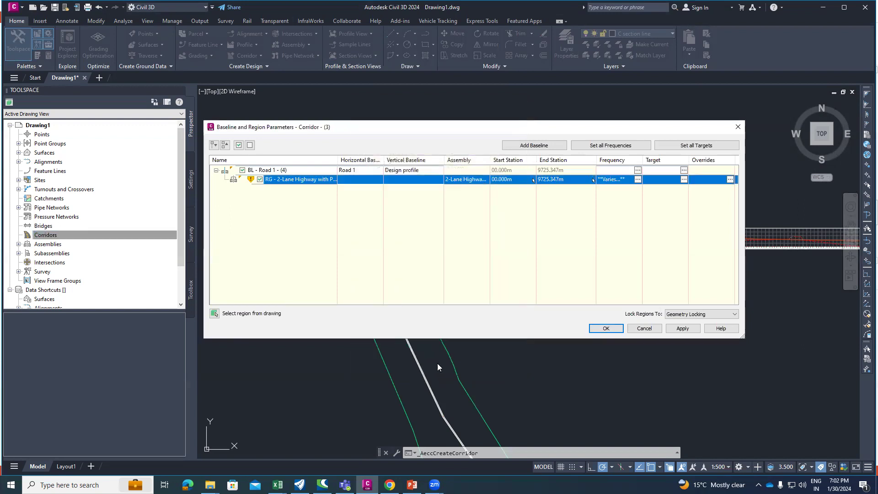
{"action": "left_click", "coordinate": [684, 328]}
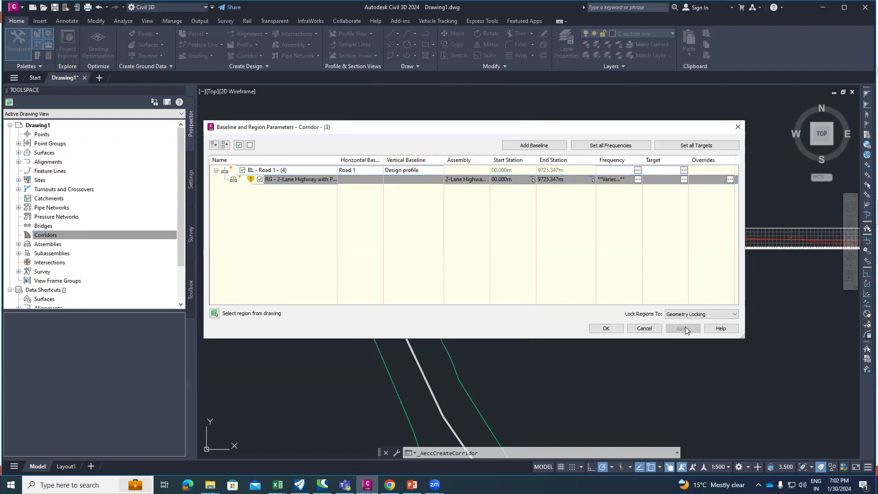
{"action": "left_click", "coordinate": [386, 227]}
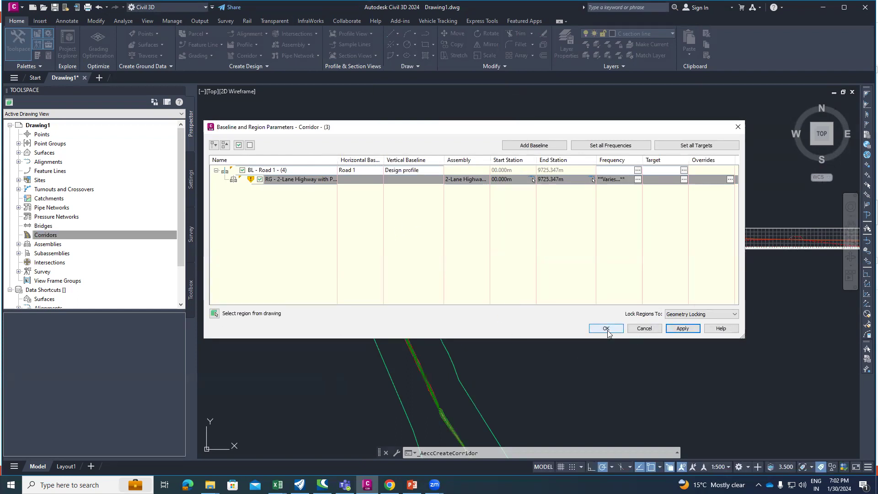
Accept the baseline and region parameters to finish Corridor - (3)
{"action": "left_click", "coordinate": [606, 329]}
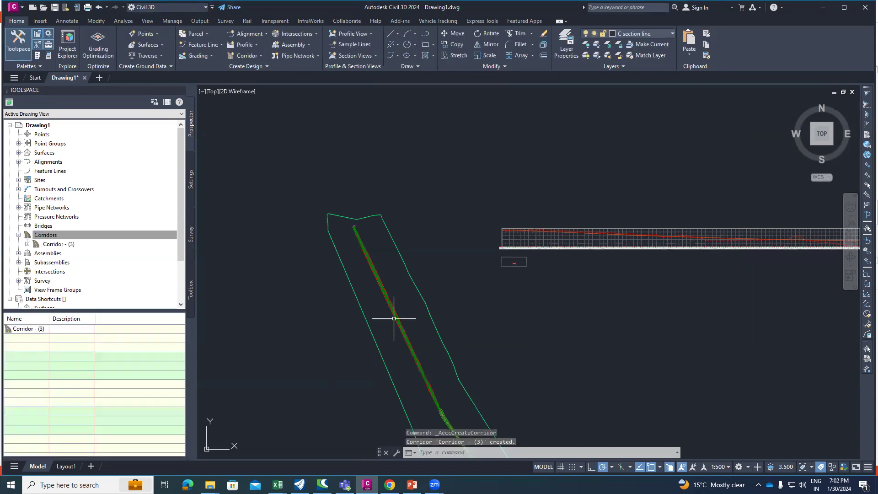
{"action": "scroll", "coordinate": [394, 319], "scroll_direction": "up", "scroll_amount": 8}
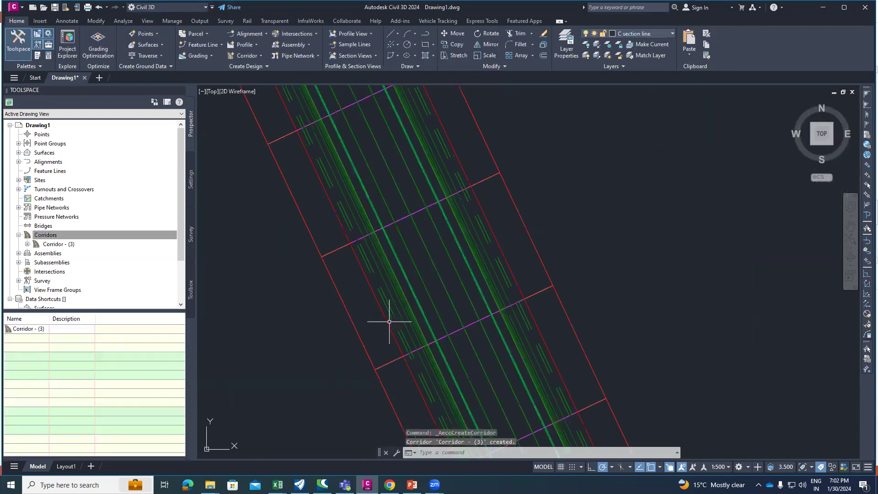
{"action": "scroll", "coordinate": [360, 294], "scroll_direction": "down", "scroll_amount": 6}
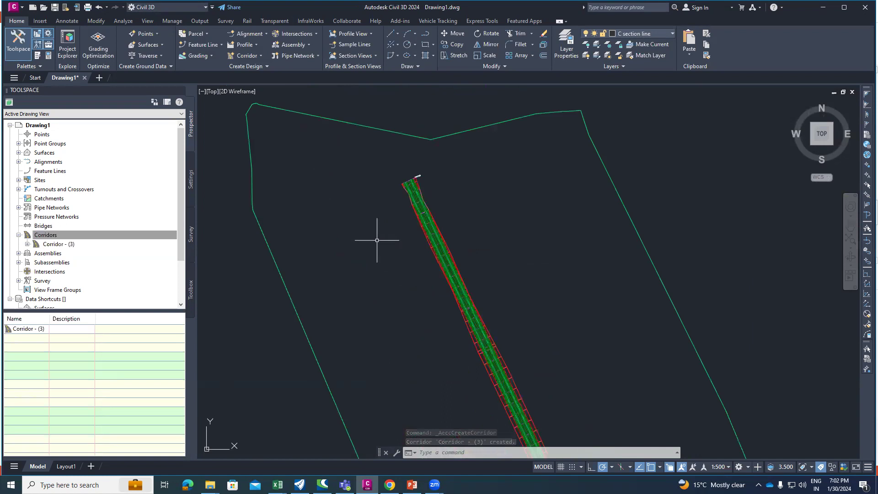
{"action": "scroll", "coordinate": [421, 204], "scroll_direction": "up", "scroll_amount": 1}
{"action": "scroll", "coordinate": [372, 191], "scroll_direction": "down", "scroll_amount": 2}
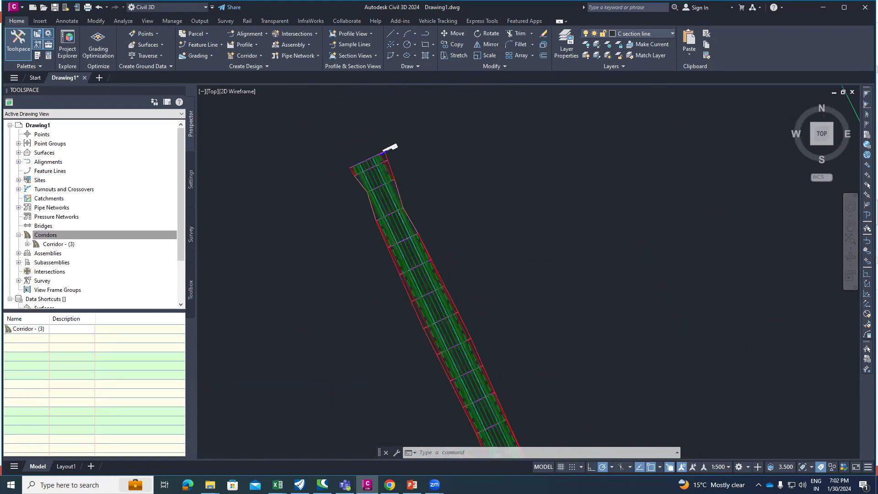
{"action": "scroll", "coordinate": [381, 154], "scroll_direction": "up", "scroll_amount": 5}
{"action": "scroll", "coordinate": [396, 186], "scroll_direction": "down", "scroll_amount": 8}
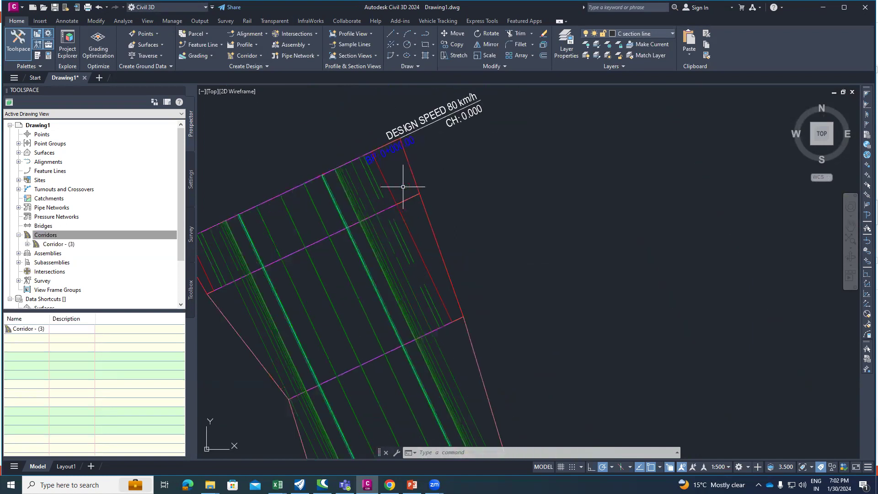
Zoom in on the plan to inspect the corridor's lane, shoulder and daylight lines
{"action": "scroll", "coordinate": [533, 387], "scroll_direction": "up", "scroll_amount": 8}
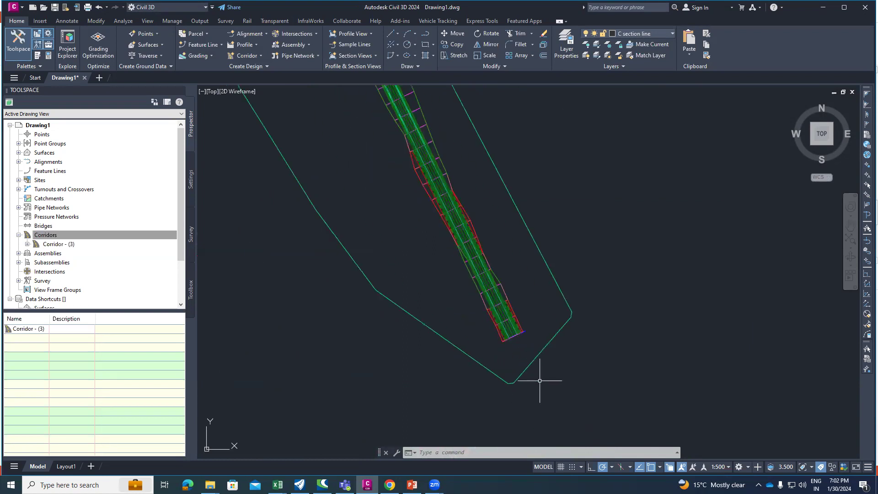
{"action": "scroll", "coordinate": [485, 297], "scroll_direction": "up", "scroll_amount": 8}
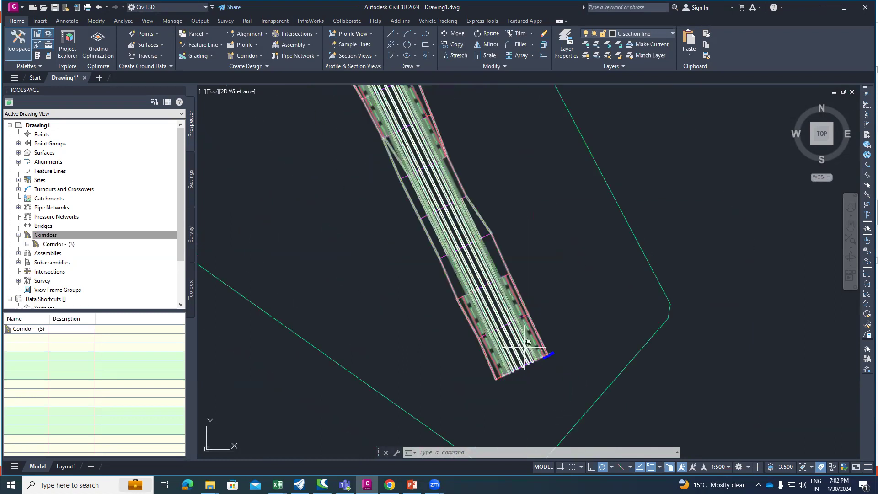
{"action": "scroll", "coordinate": [512, 348], "scroll_direction": "down", "scroll_amount": 10}
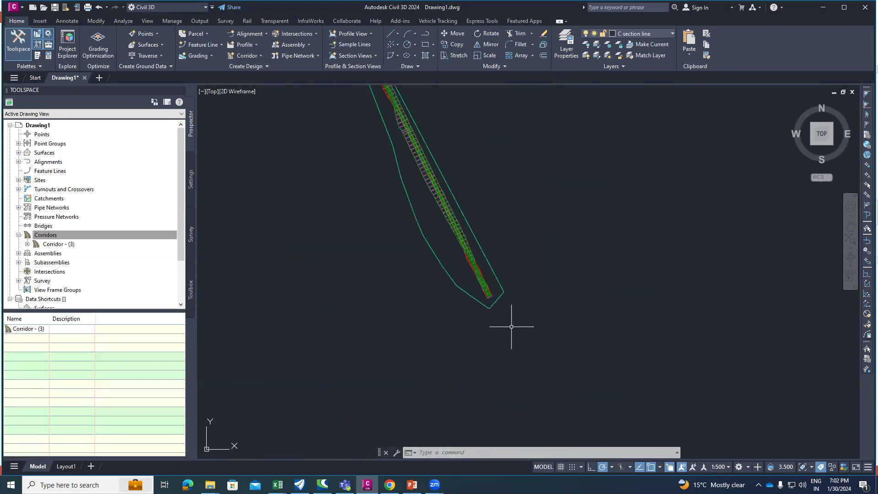
{"action": "scroll", "coordinate": [416, 129], "scroll_direction": "up", "scroll_amount": 3}
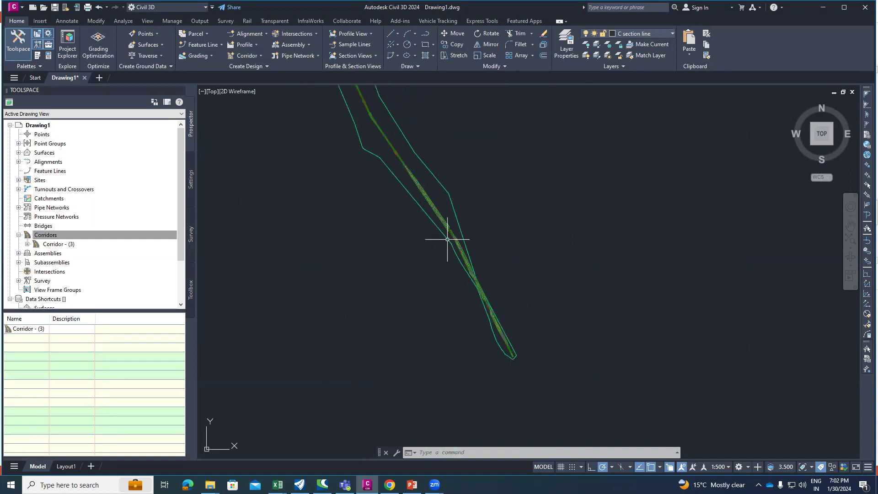
{"action": "scroll", "coordinate": [386, 136], "scroll_direction": "up", "scroll_amount": 3}
{"action": "scroll", "coordinate": [386, 136], "scroll_direction": "up", "scroll_amount": 6}
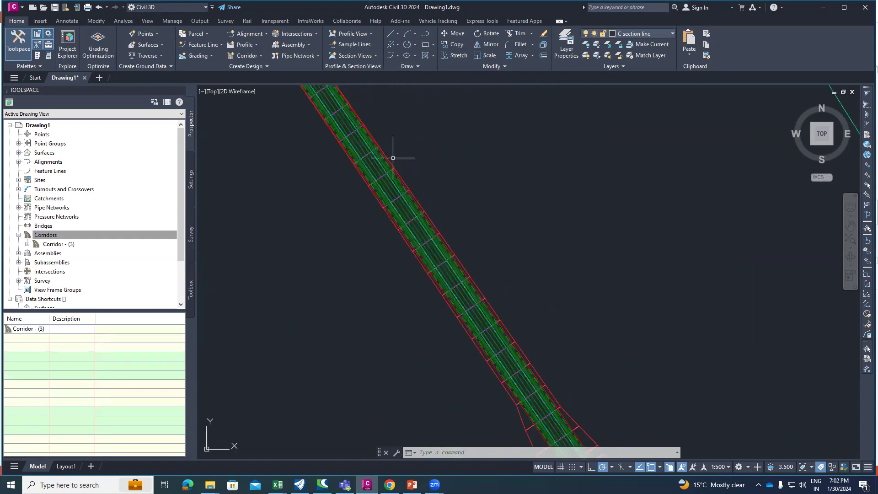
{"action": "scroll", "coordinate": [387, 208], "scroll_direction": "up", "scroll_amount": 2}
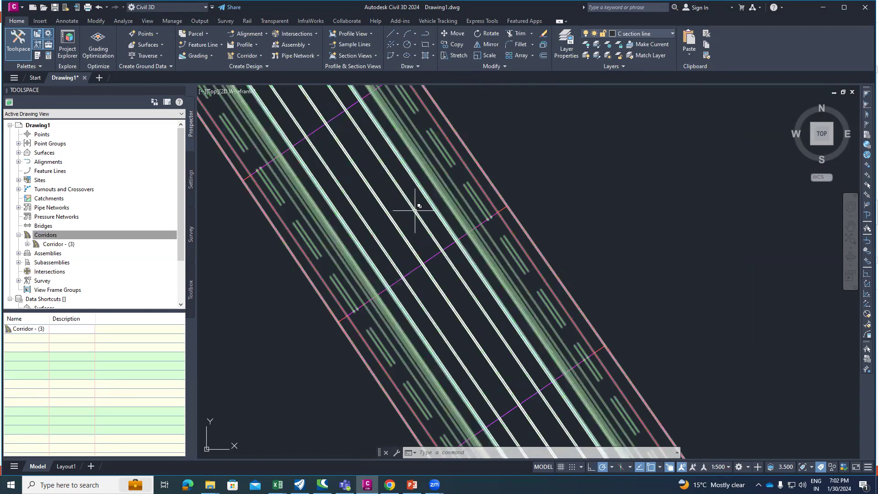
{"action": "scroll", "coordinate": [407, 252], "scroll_direction": "up", "scroll_amount": 2}
{"action": "scroll", "coordinate": [401, 298], "scroll_direction": "down", "scroll_amount": 2}
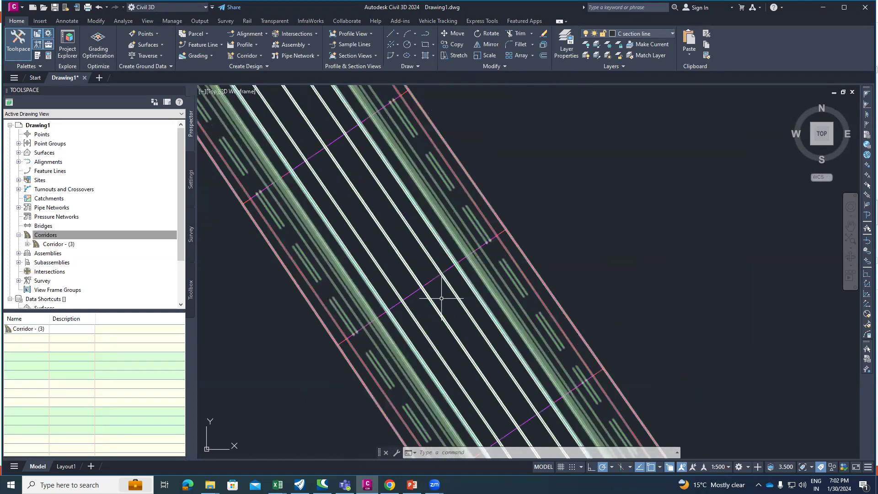
{"action": "scroll", "coordinate": [635, 202], "scroll_direction": "down", "scroll_amount": 4}
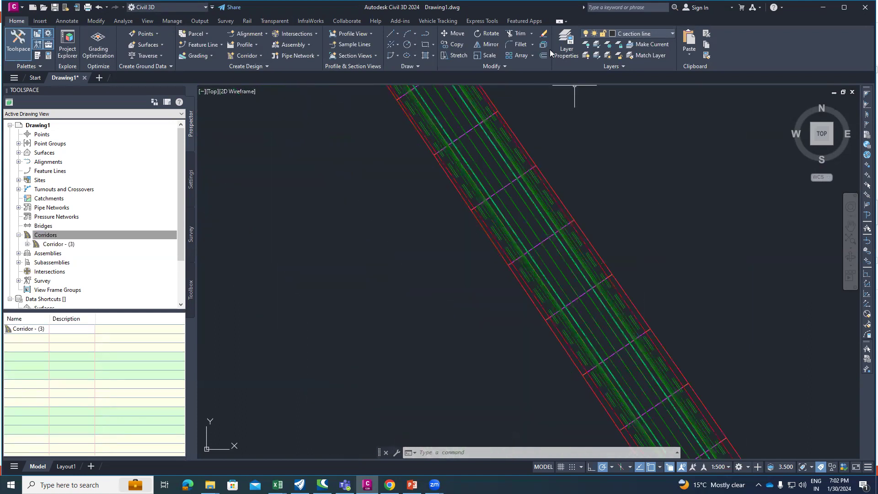